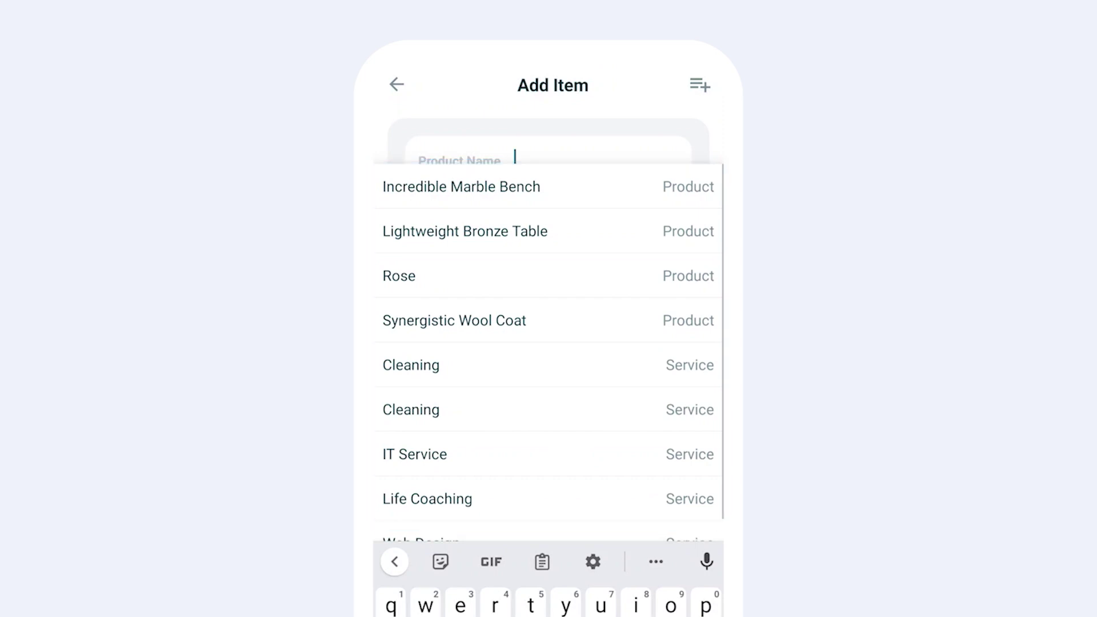
Step: Add Incredible Marble Bench with a description to the invoice at 1 × $16.22
click(549, 187)
click(548, 239)
text(e)
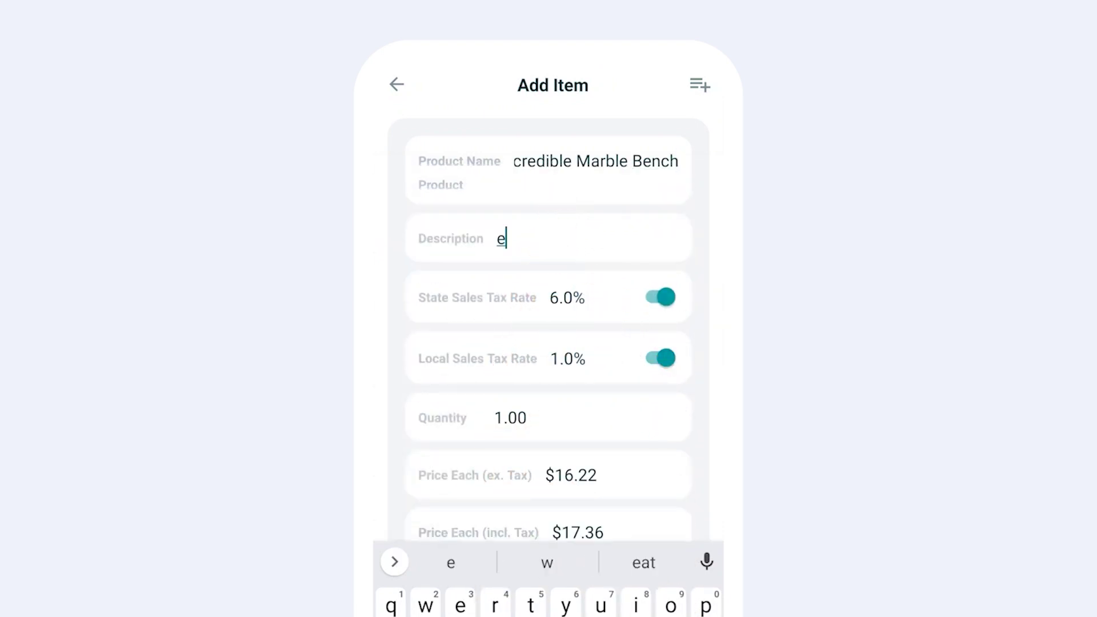
text(xample)
key(Return)
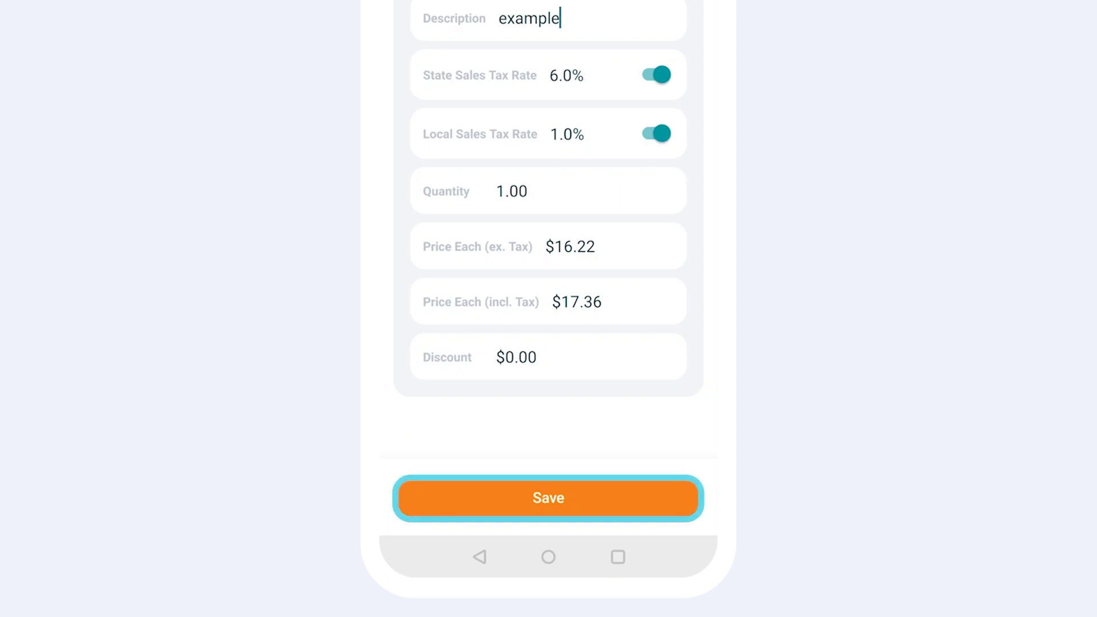
click(547, 498)
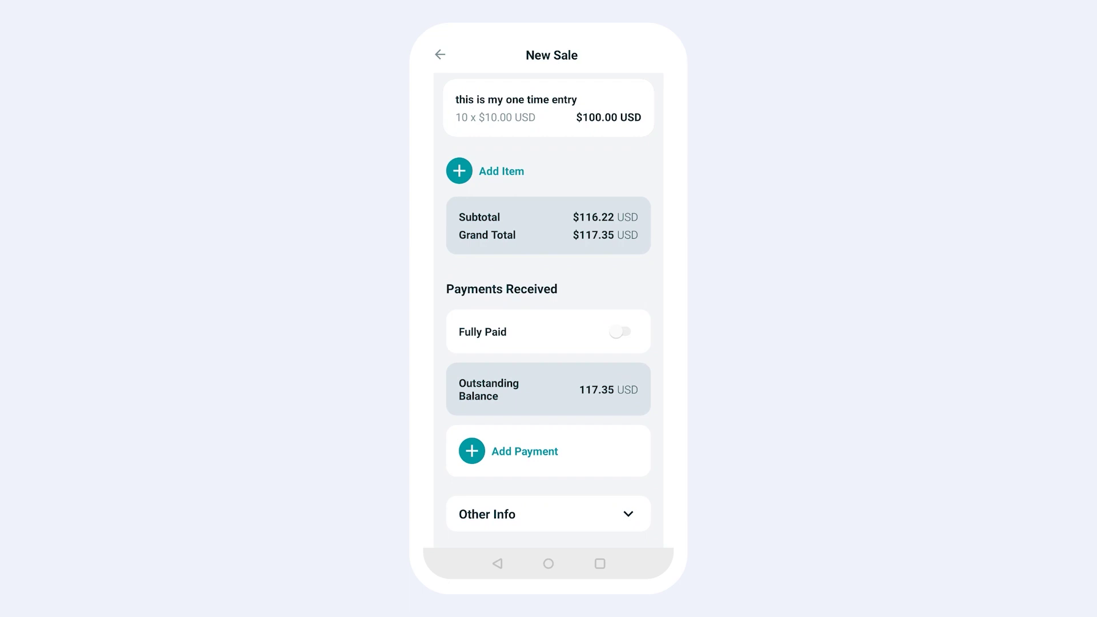
scroll(548, 309, down, 3)
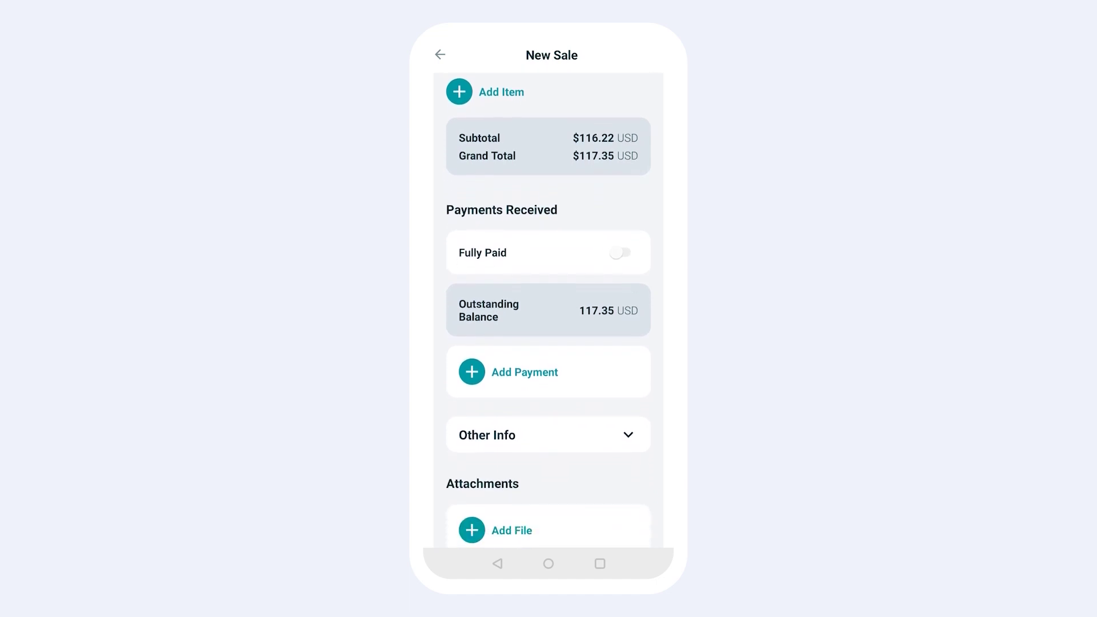